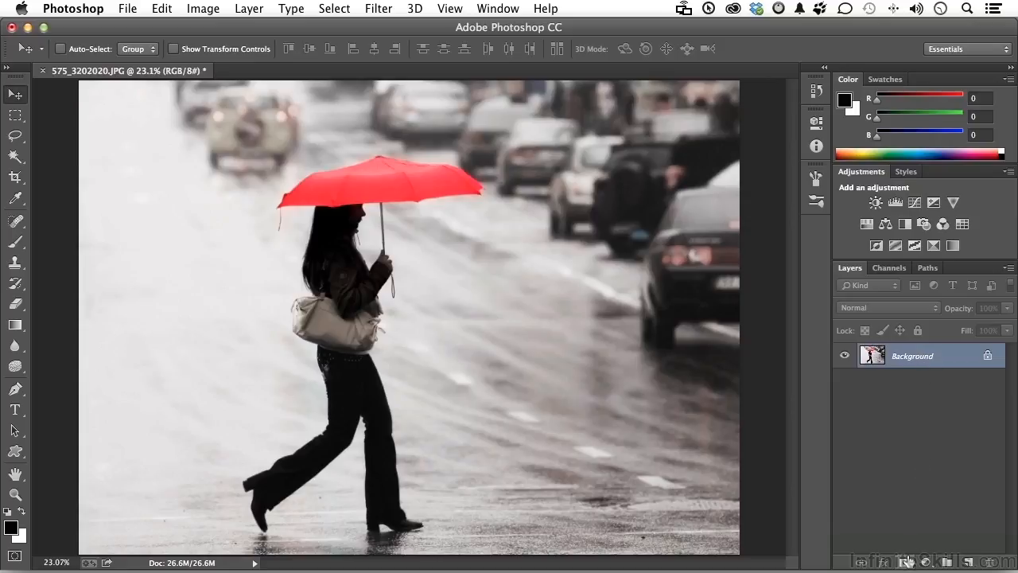
Add a white layer mask to the photo layer and create a new layer filled with black beneath it
left_click(905, 562)
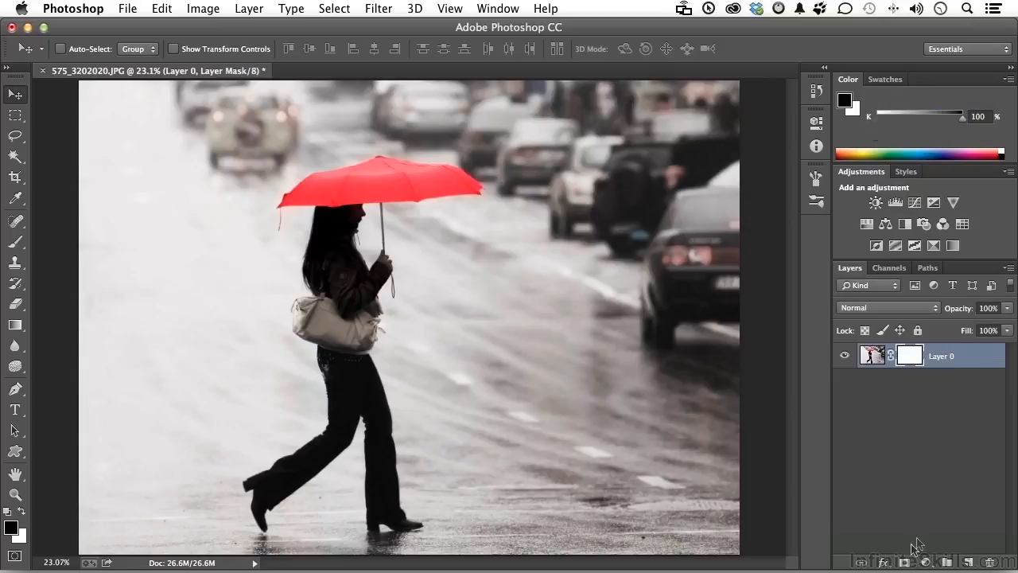
left_click(968, 563, "super")
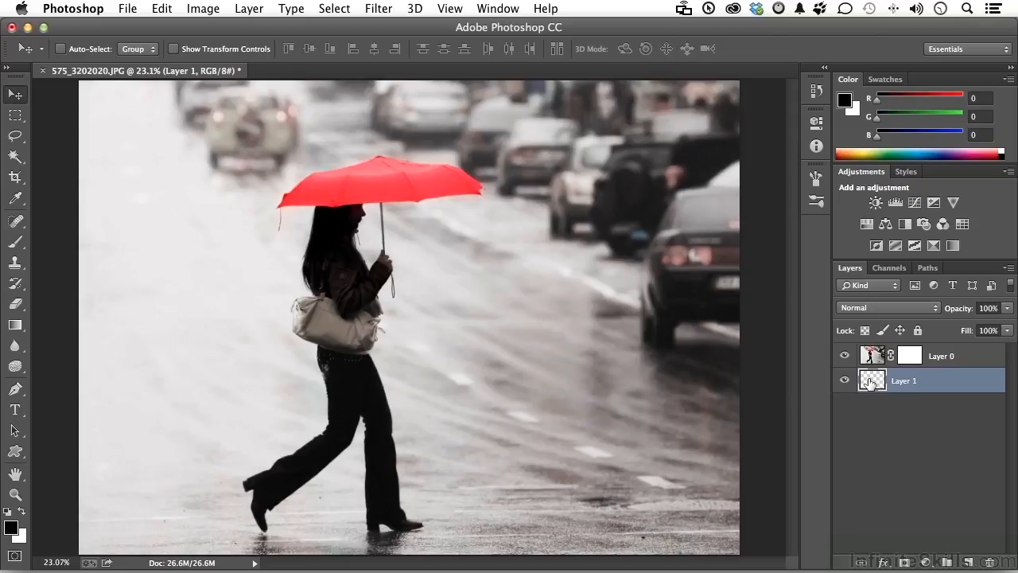
key("alt+BackSpace")
Activate the Brush tool on the photo layer's image and display the available brush presets
left_click(872, 353)
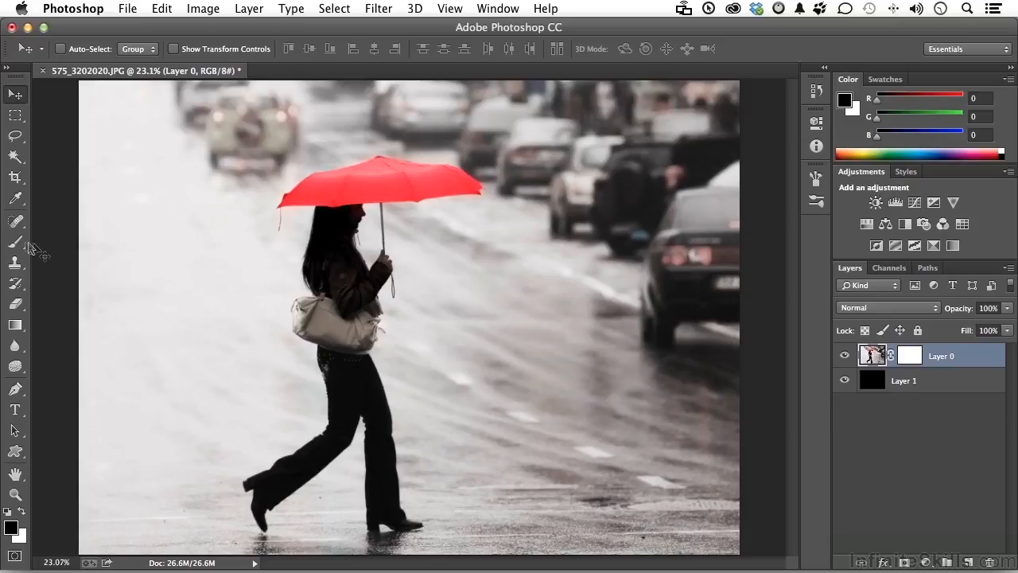
left_click(14, 243)
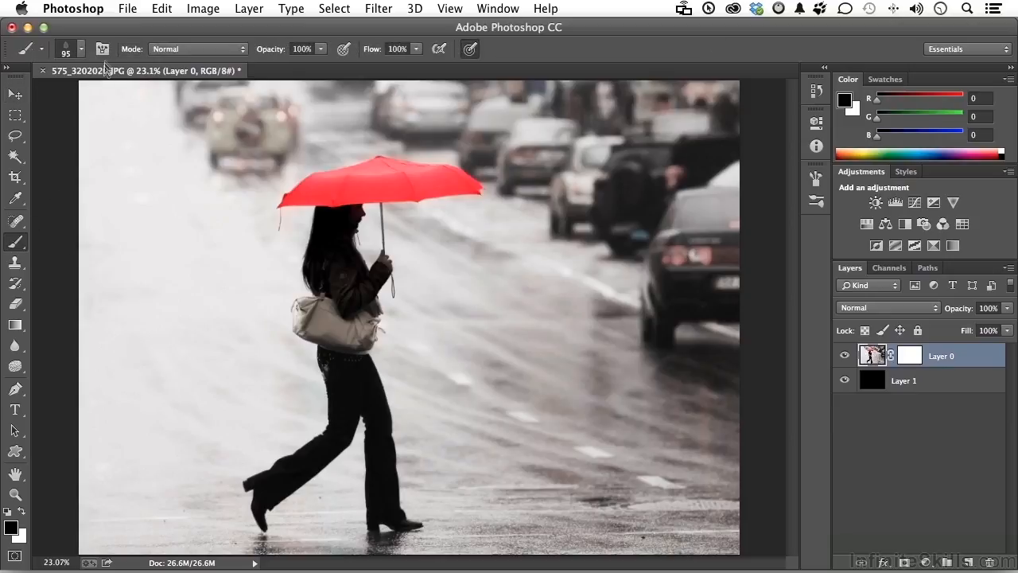
left_click(102, 47)
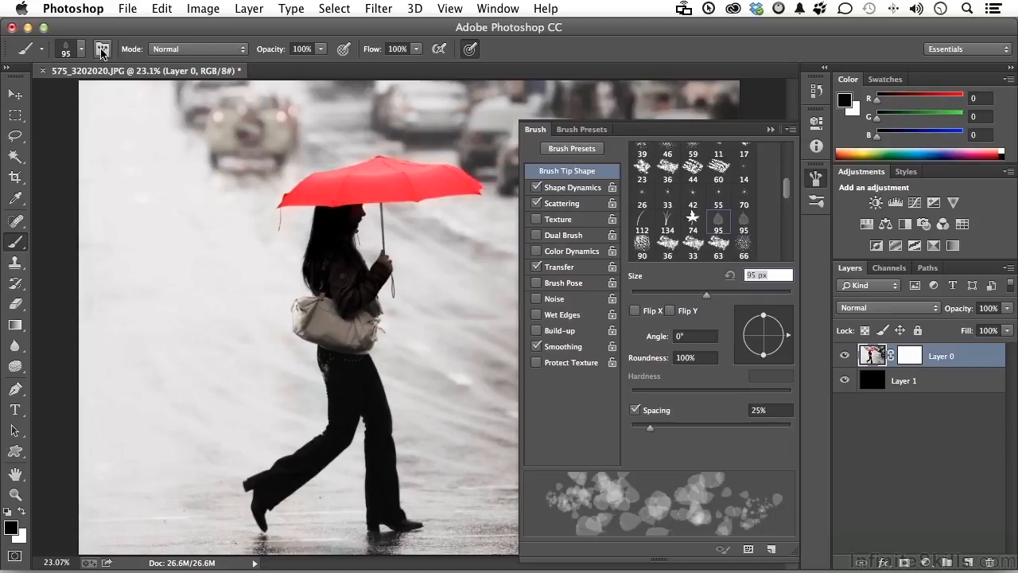
left_click(582, 132)
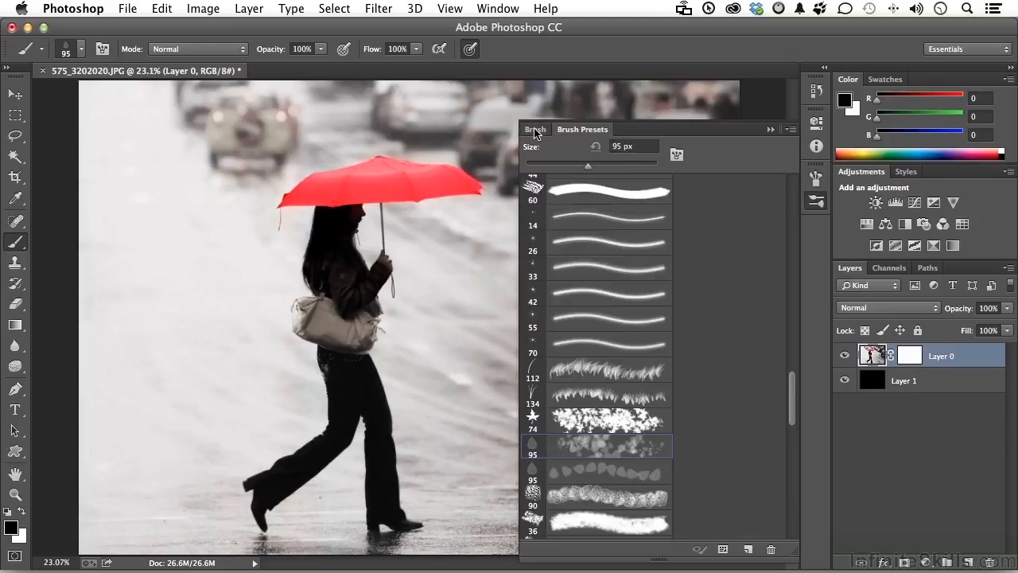
left_click(535, 130)
left_click(576, 131)
Try the 112 px grass brush preset with horizontal strokes across the photo, and undo the strokes
left_click(617, 375)
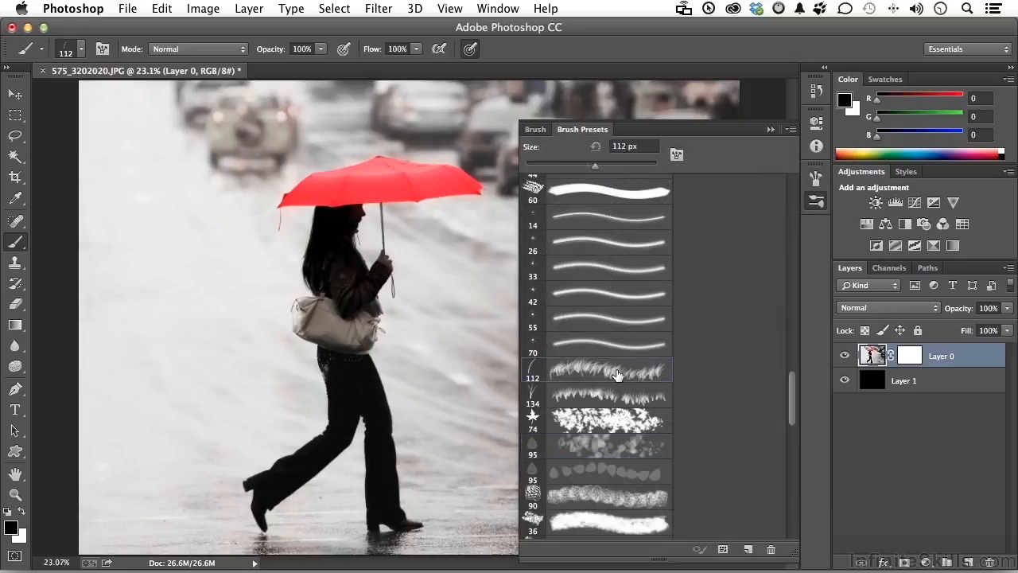
mouse_move(146, 280)
left_mouse_down()
mouse_move(137, 280)
mouse_move(436, 274)
left_mouse_up()
left_click_drag(220, 277, 134, 289)
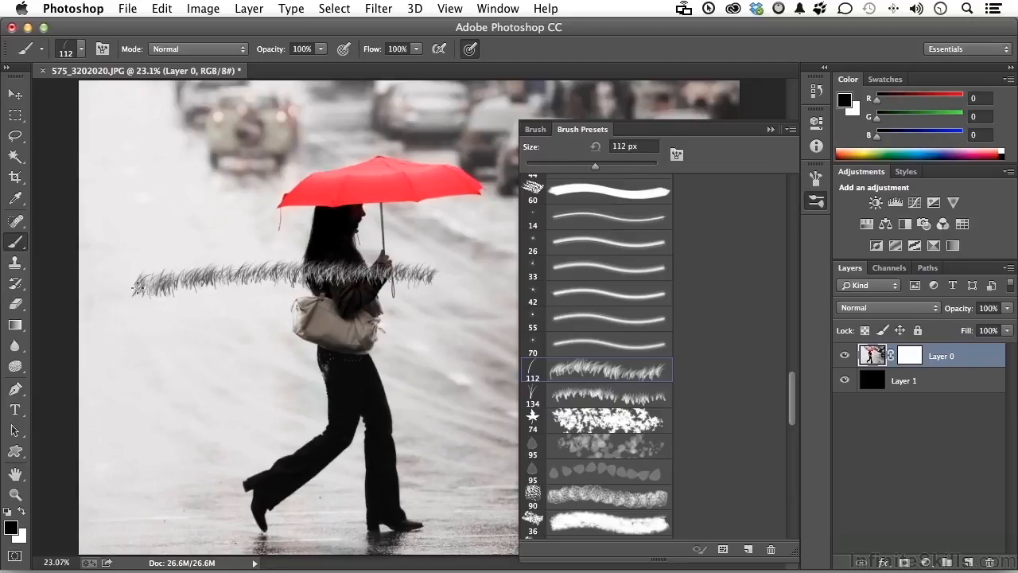
key("super+alt+z")
key("super+alt+z")
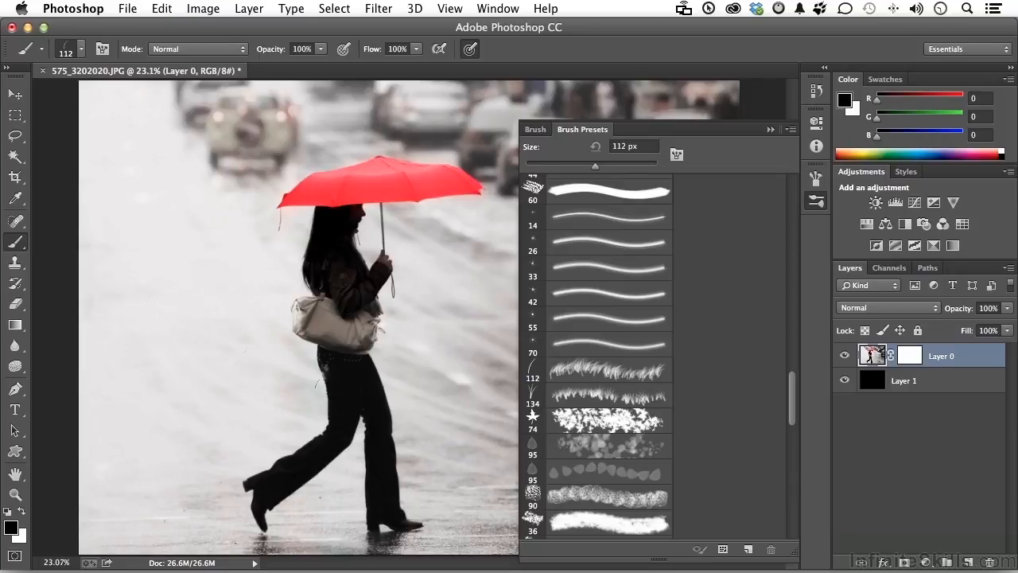
Choose the 95 px scattered leaf brush preset, test it across the photo, and undo the test strokes
left_click(598, 448)
left_click_drag(144, 273, 489, 274)
left_click_drag(374, 270, 168, 272)
key("super+z")
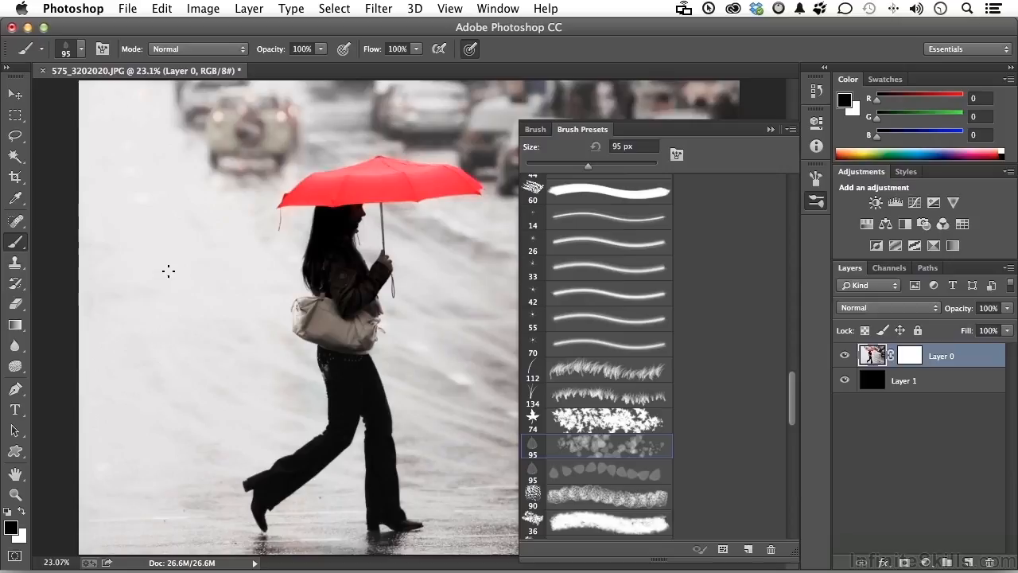
Paint black on Layer 0's mask along all four edges of the photo with the scattered leaf brush to form a rough border
left_click(770, 130)
left_click(911, 357)
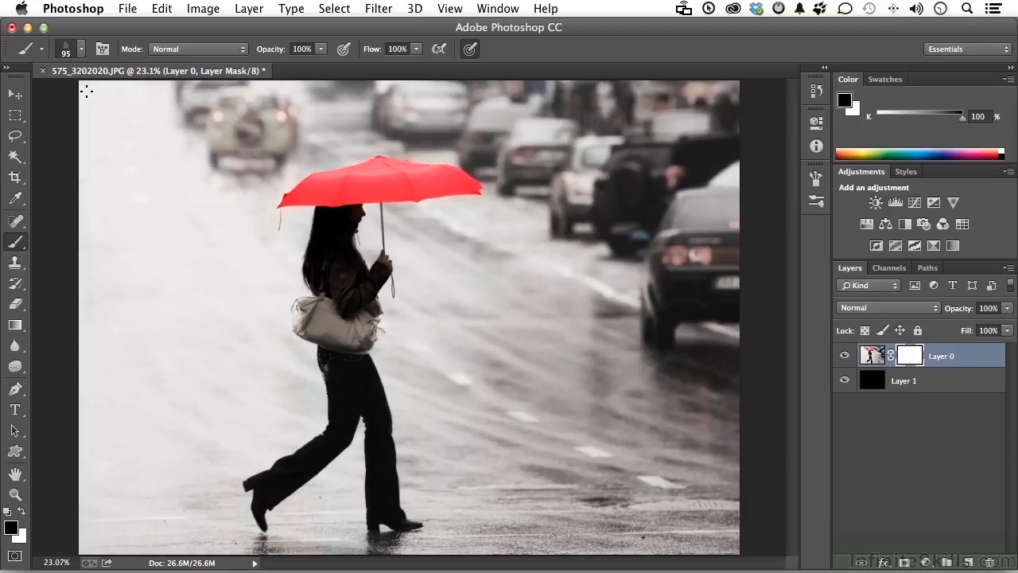
mouse_move(86, 92)
left_mouse_down()
mouse_move(589, 89)
mouse_move(712, 103)
mouse_move(728, 83)
mouse_move(493, 99)
mouse_move(87, 95)
mouse_move(422, 99)
mouse_move(724, 87)
mouse_move(494, 104)
mouse_move(83, 96)
mouse_move(318, 104)
mouse_move(720, 93)
left_mouse_up()
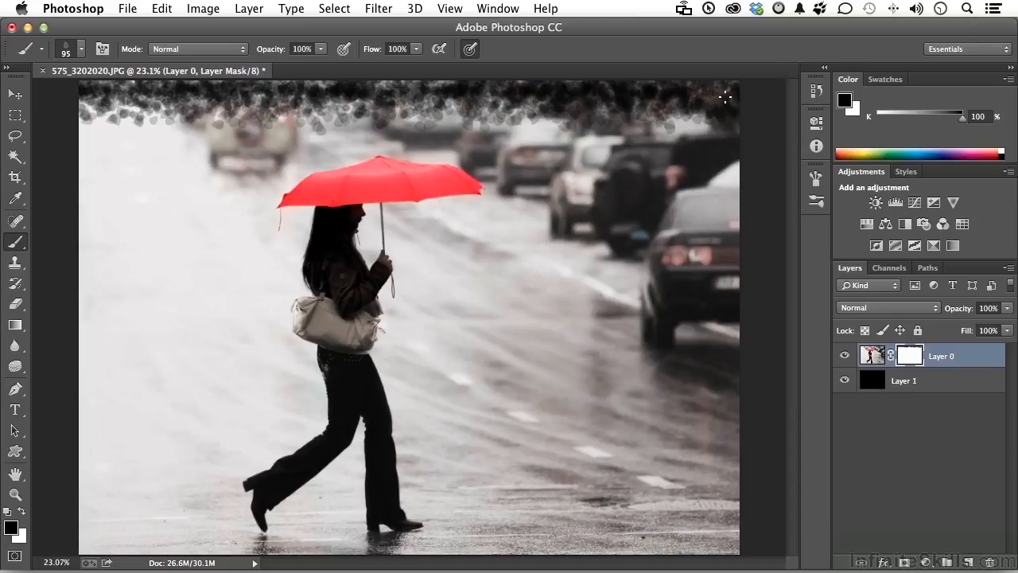
mouse_move(726, 96)
left_mouse_down()
mouse_move(720, 567)
mouse_move(741, 341)
mouse_move(741, 87)
mouse_move(740, 491)
mouse_move(720, 557)
mouse_move(727, 104)
mouse_move(716, 271)
left_mouse_up()
mouse_move(733, 395)
left_mouse_down()
mouse_move(720, 521)
mouse_move(730, 567)
mouse_move(707, 461)
mouse_move(737, 73)
mouse_move(731, 555)
mouse_move(171, 559)
mouse_move(79, 547)
mouse_move(87, 514)
mouse_move(291, 545)
mouse_move(569, 561)
left_mouse_up()
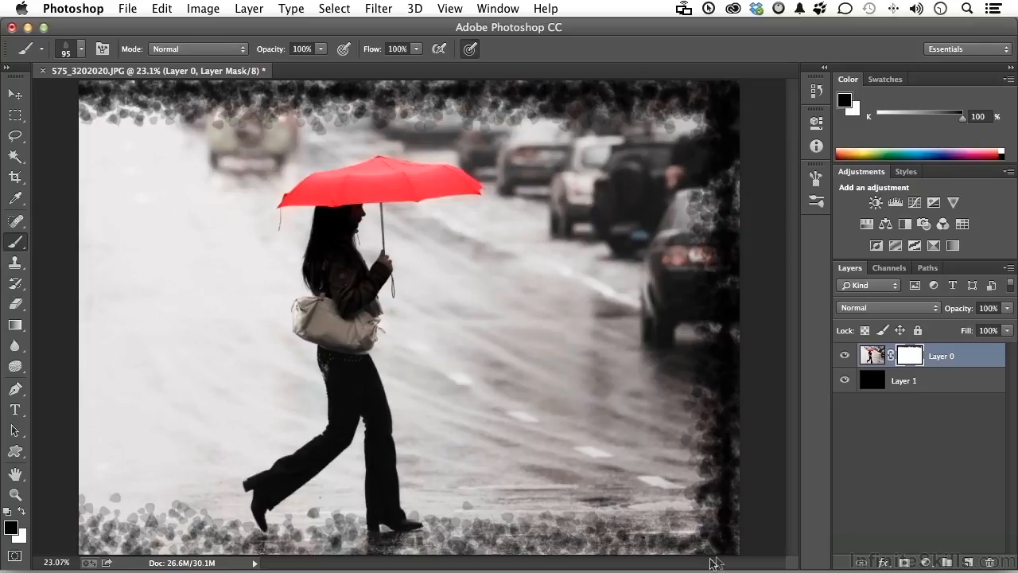
left_click_drag(136, 536, 71, 536)
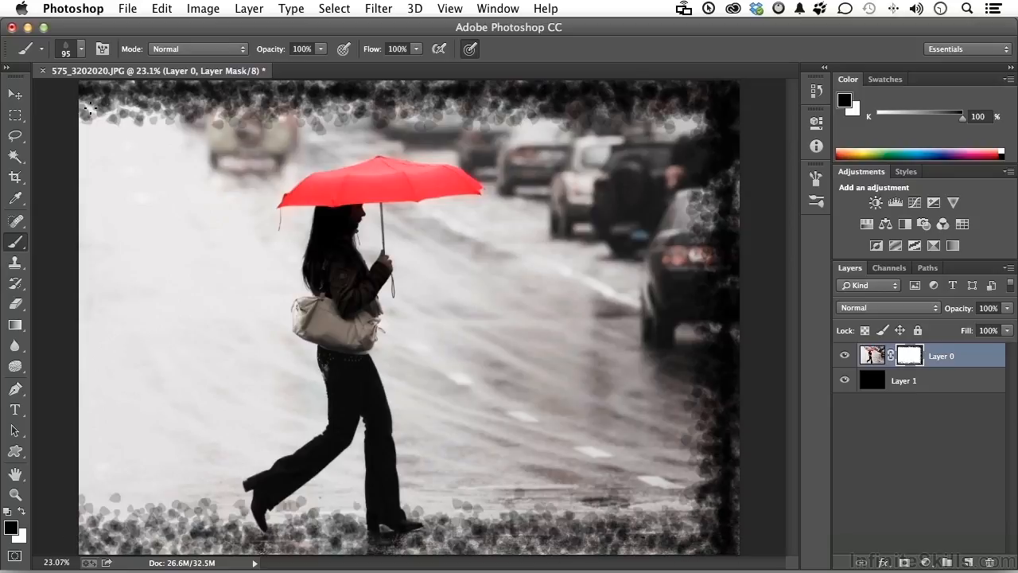
mouse_move(100, 99)
left_mouse_down()
mouse_move(91, 545)
mouse_move(100, 199)
mouse_move(86, 95)
mouse_move(99, 525)
mouse_move(100, 159)
mouse_move(84, 517)
mouse_move(102, 547)
mouse_move(167, 537)
mouse_move(700, 533)
mouse_move(107, 537)
mouse_move(549, 537)
mouse_move(752, 555)
left_mouse_up()
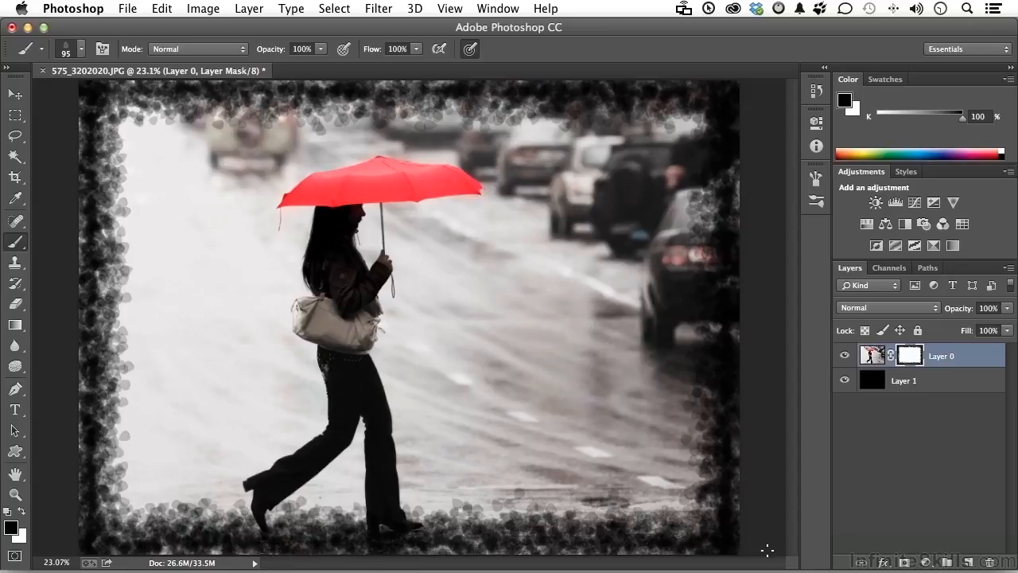
Recolour the border by filling Layer 1 with the bright blue swatch, and refill it with a medium gray swatch
left_click(874, 382)
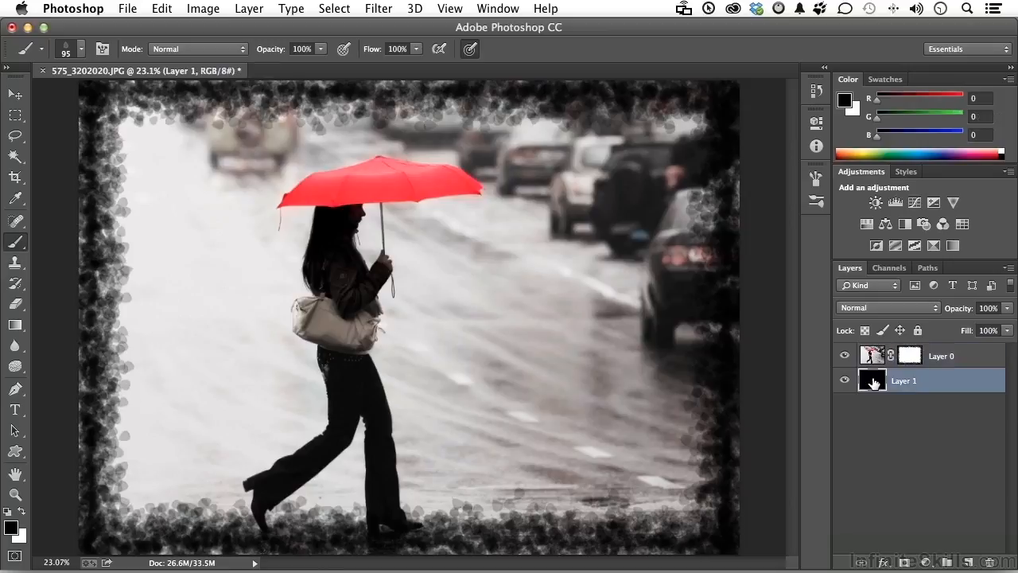
left_click(889, 82)
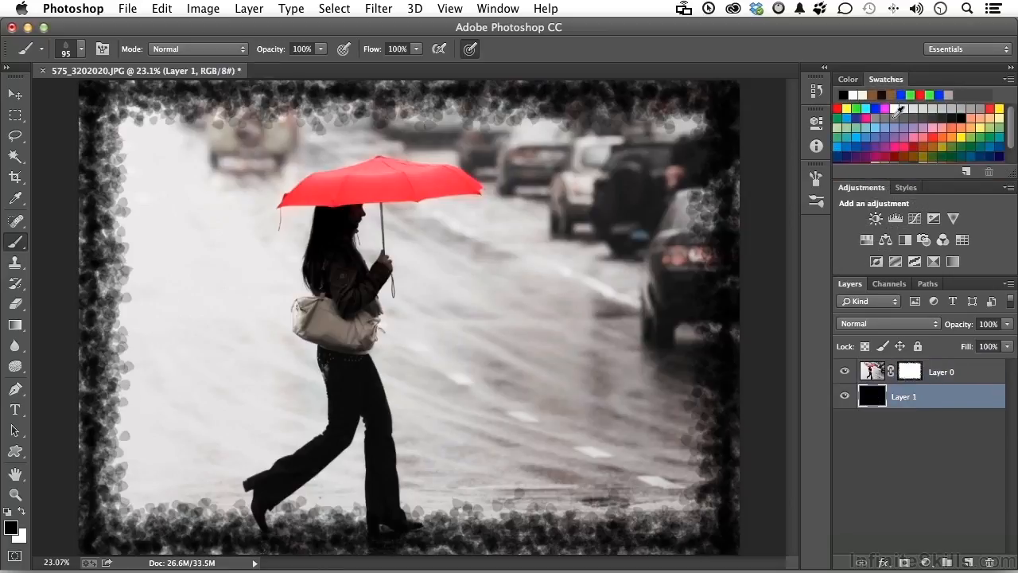
left_click(882, 107)
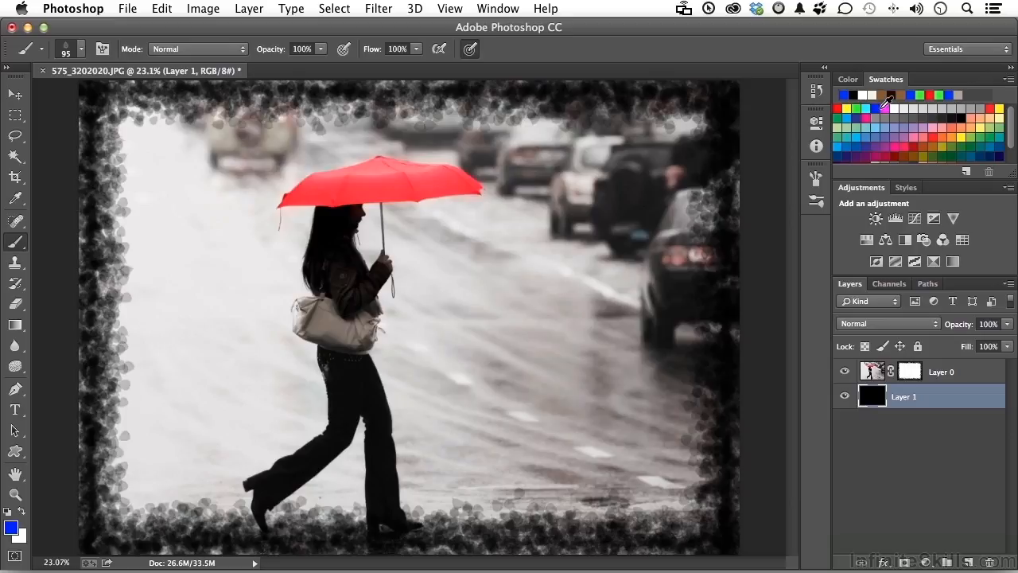
key("alt+BackSpace")
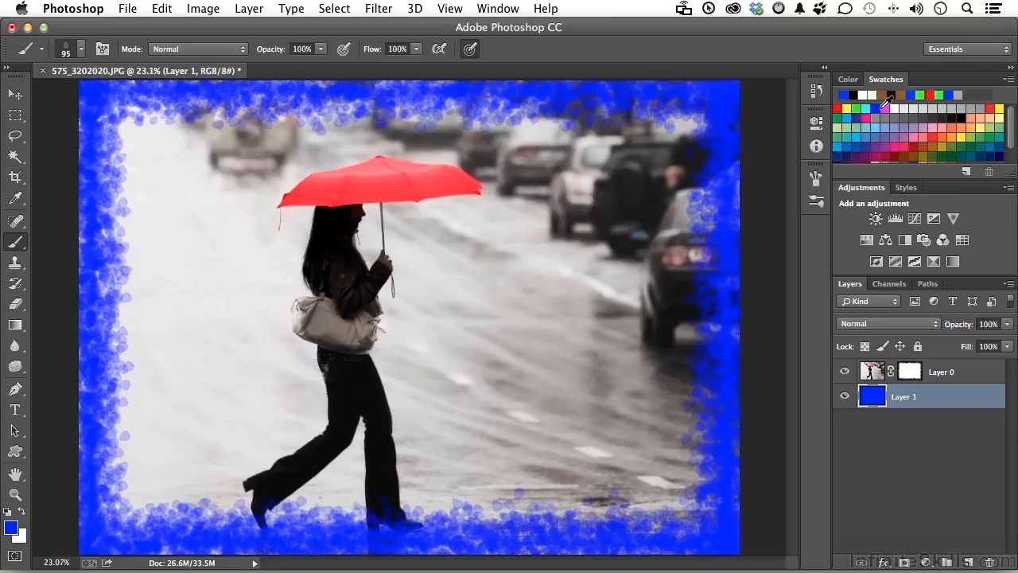
left_click(972, 107)
key("alt+BackSpace")
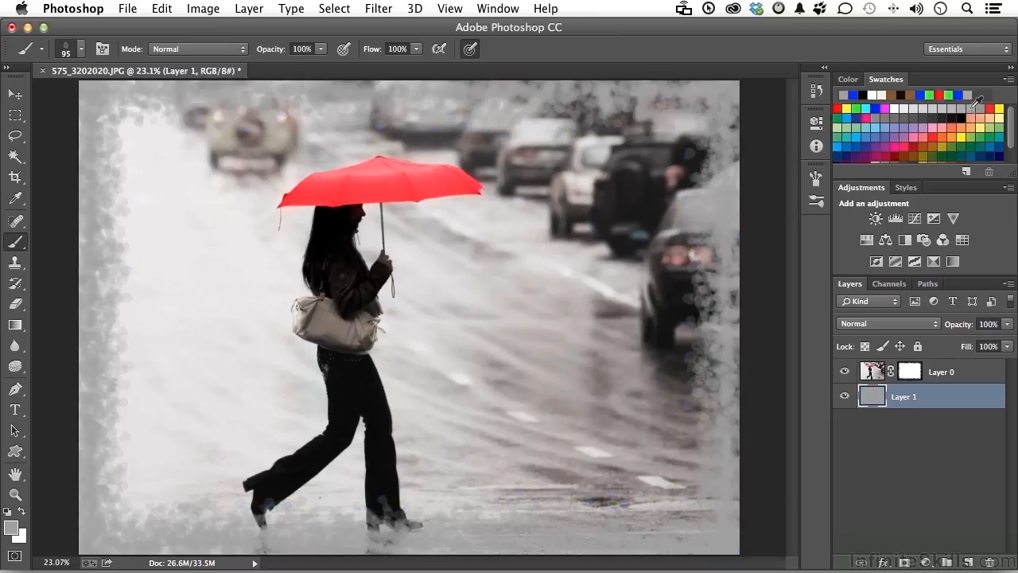